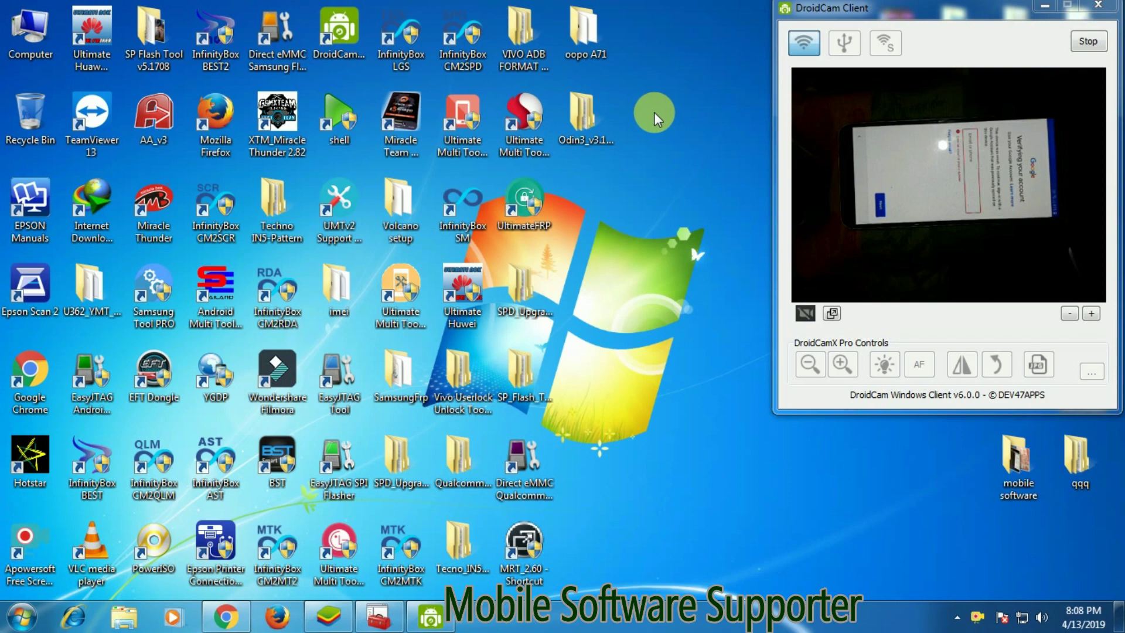
Launch Odin3 v3.13.1 from the Odin3 desktop folder, close the folder, and move the Odin3 window clear of the phone camera preview.
{"action": "double_click", "coordinate": [585, 119]}
{"action": "double_click", "coordinate": [334, 126]}
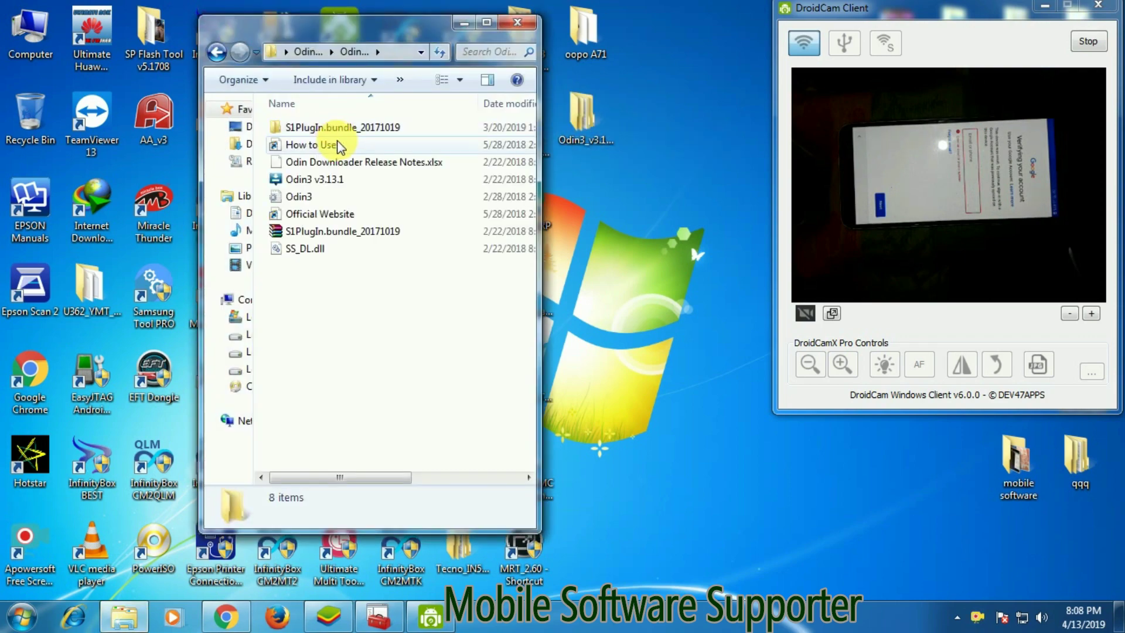
{"action": "left_click", "coordinate": [296, 179]}
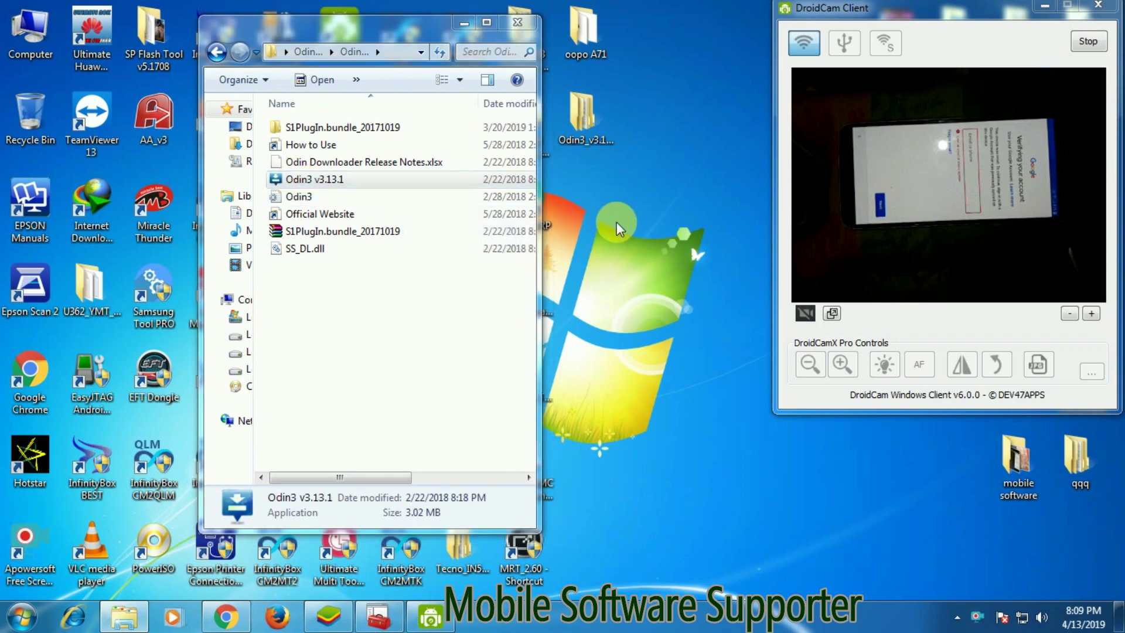
{"action": "left_click", "coordinate": [698, 358]}
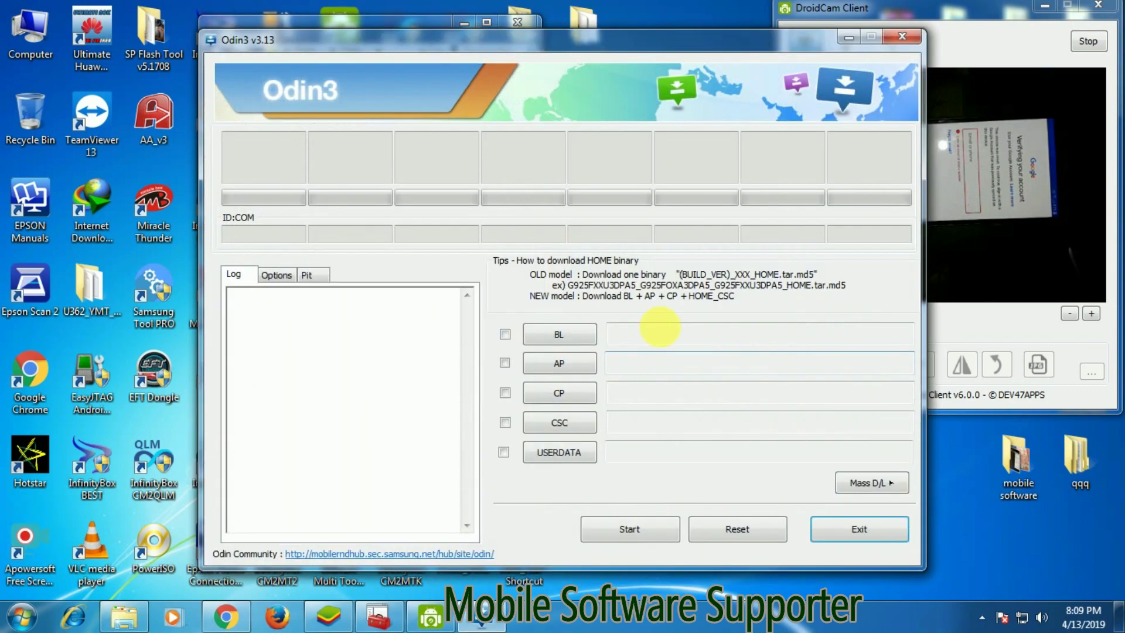
{"action": "left_click", "coordinate": [514, 19]}
{"action": "left_click_drag", "start_coordinate": [574, 43], "coordinate": [409, 10]}
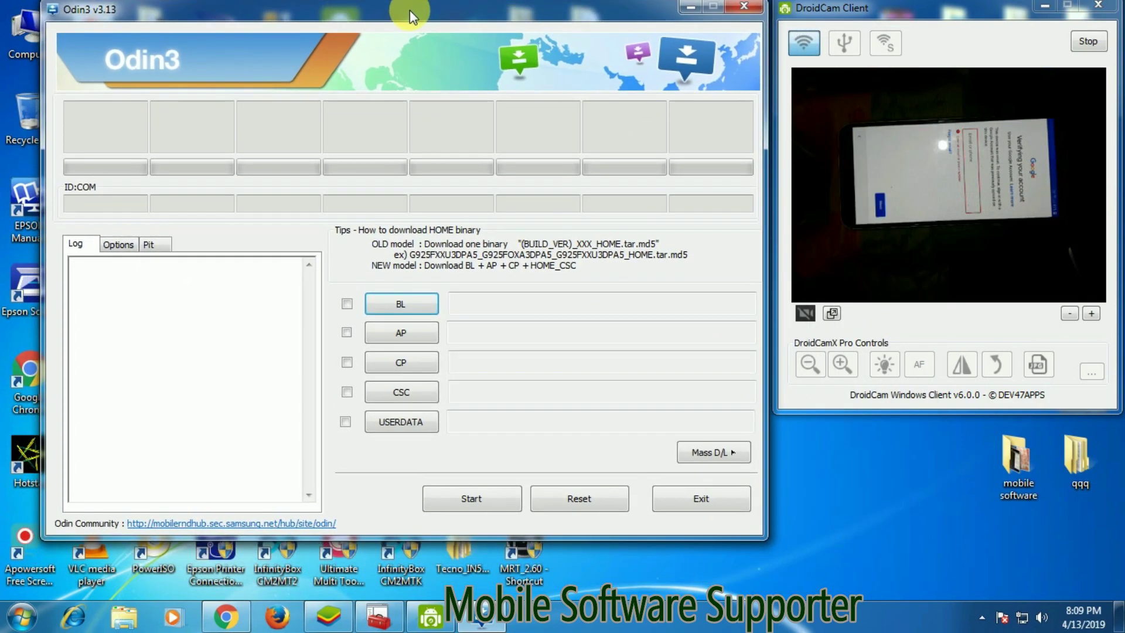
Load the COMBINATION_FAC_FA80_J600GDXU3ARH5 file from D:\FLASH FILE\SAMSUNG\OK J600G into the AP slot and start flashing.
{"action": "left_click", "coordinate": [393, 332]}
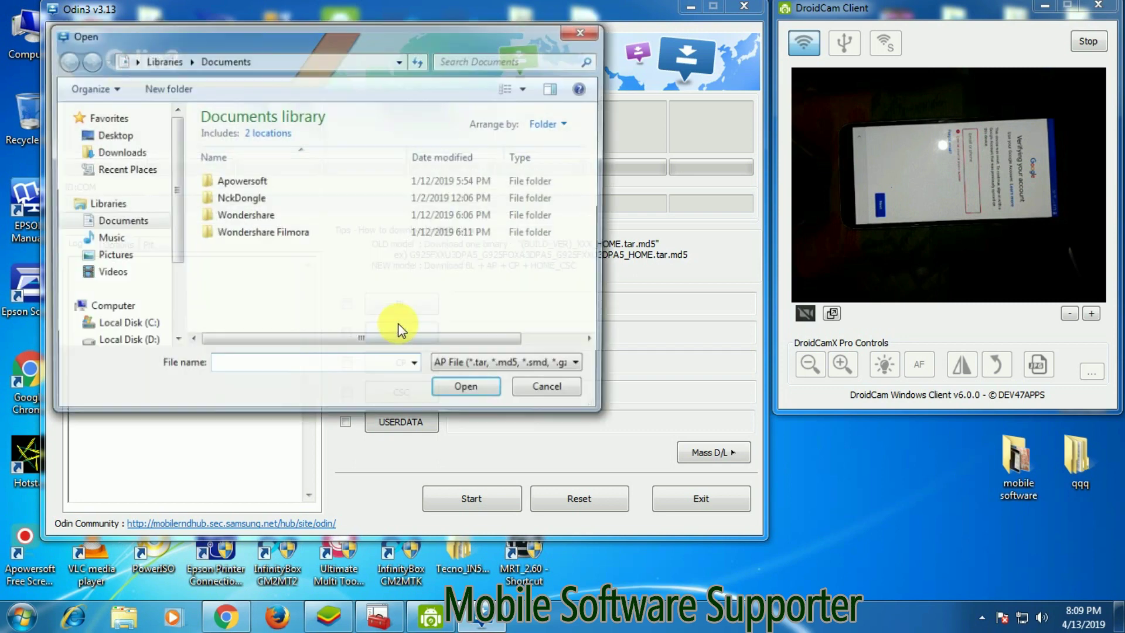
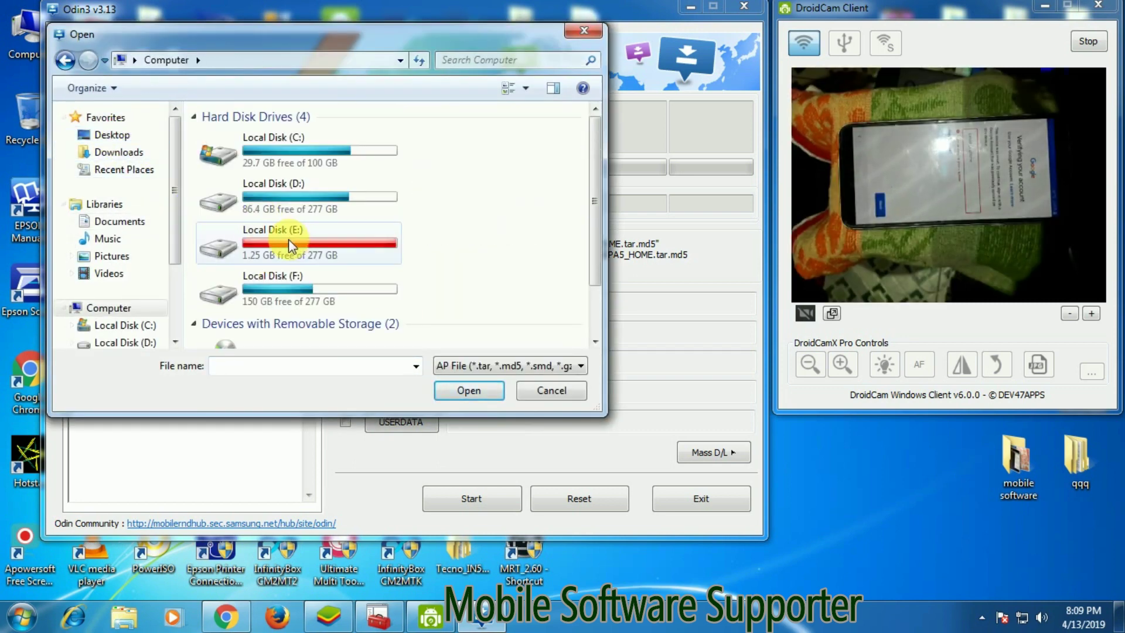
{"action": "double_click", "coordinate": [290, 194]}
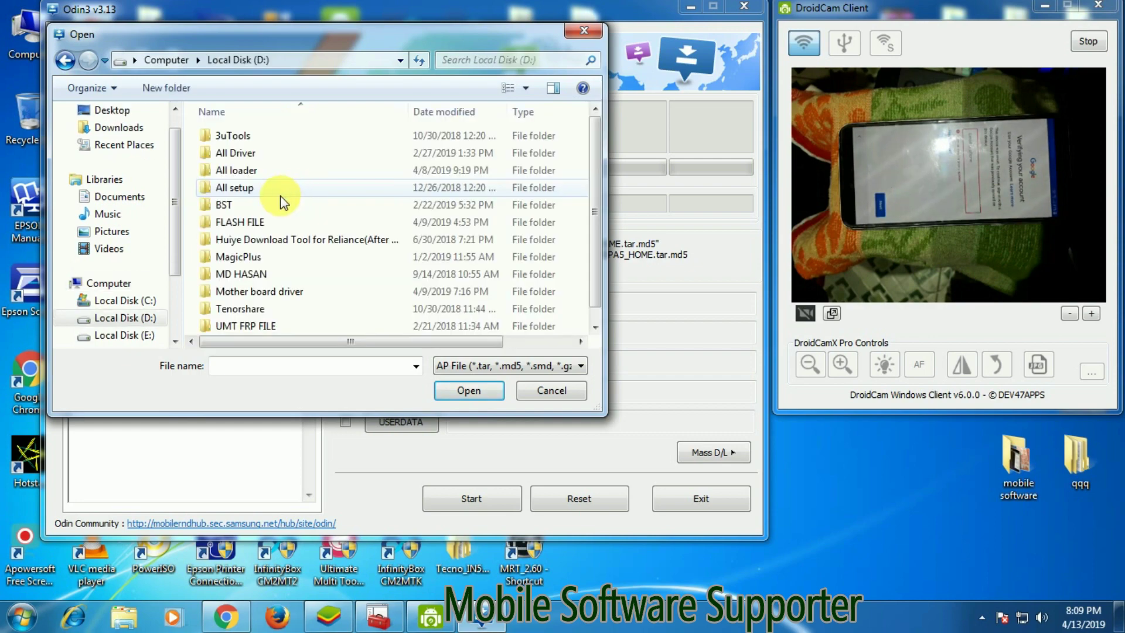
{"action": "double_click", "coordinate": [243, 222]}
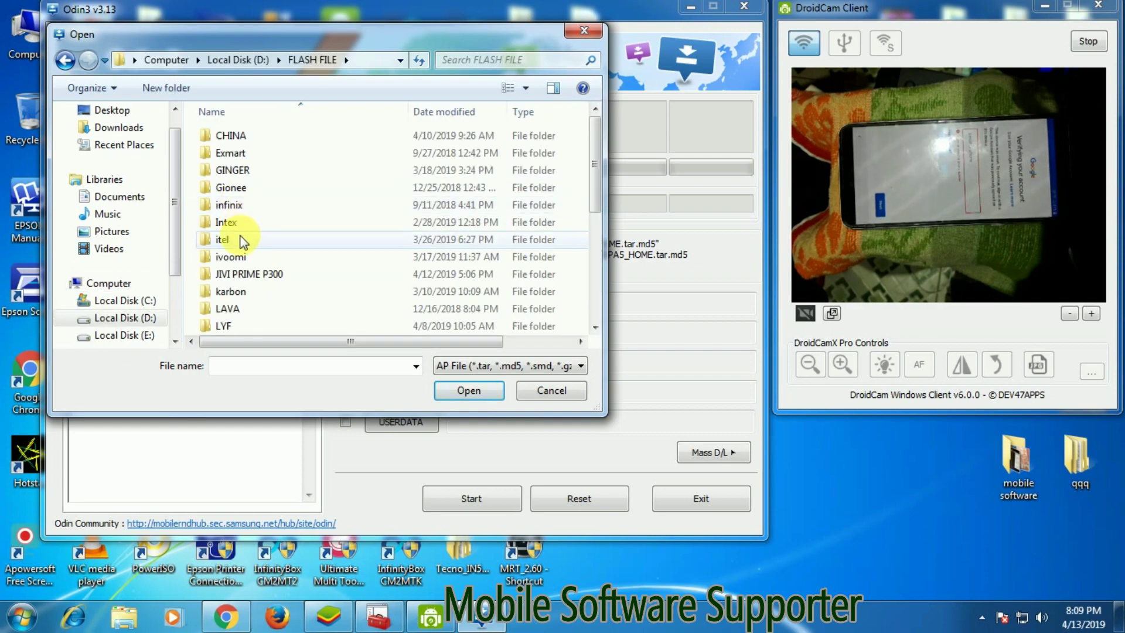
{"action": "key", "text": "s"}
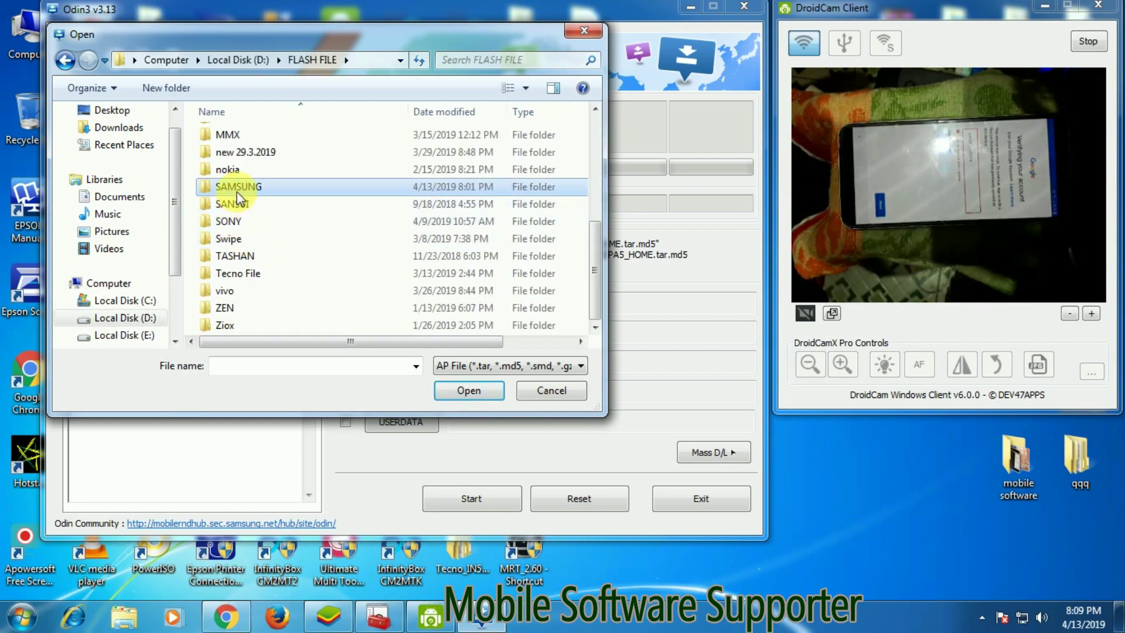
{"action": "double_click", "coordinate": [236, 187]}
{"action": "double_click", "coordinate": [239, 205]}
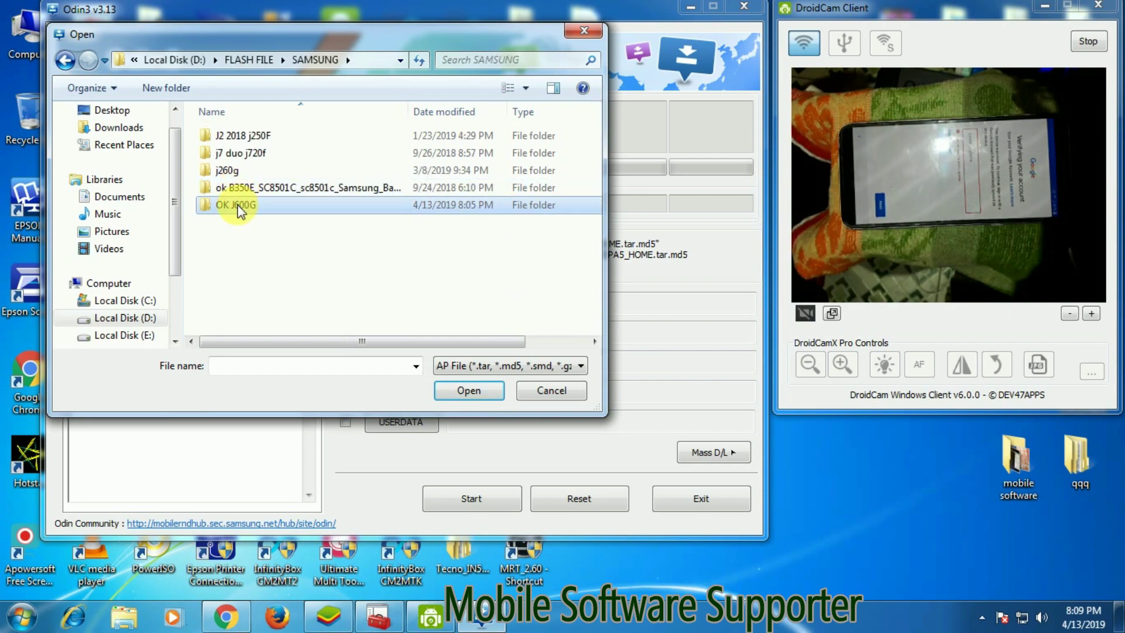
{"action": "left_click", "coordinate": [241, 136]}
{"action": "double_click", "coordinate": [241, 135]}
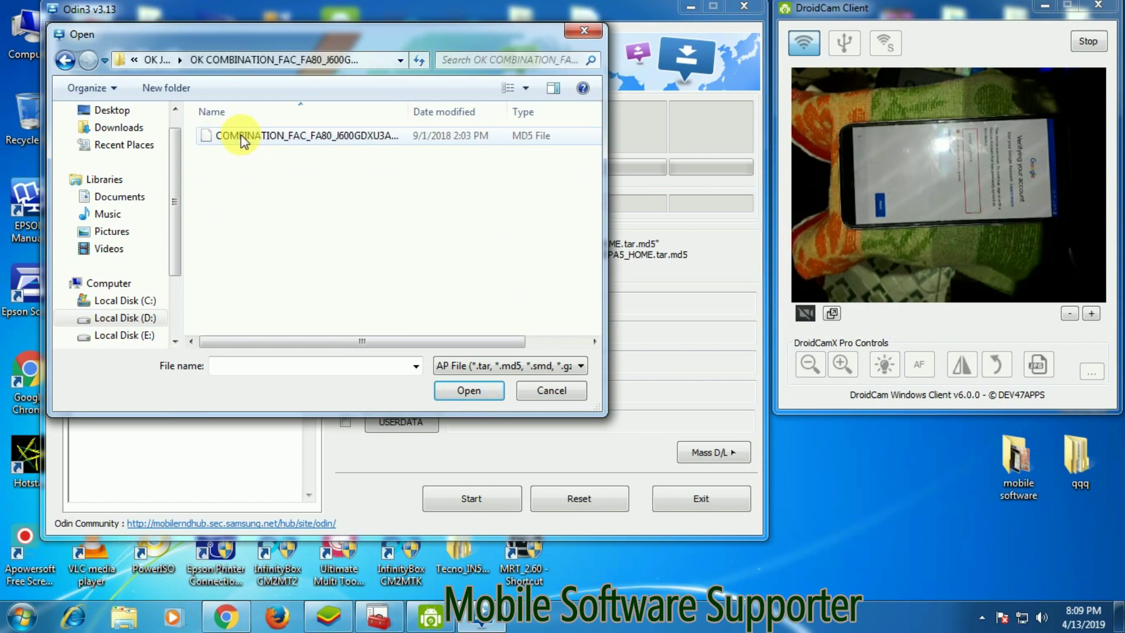
{"action": "double_click", "coordinate": [241, 135]}
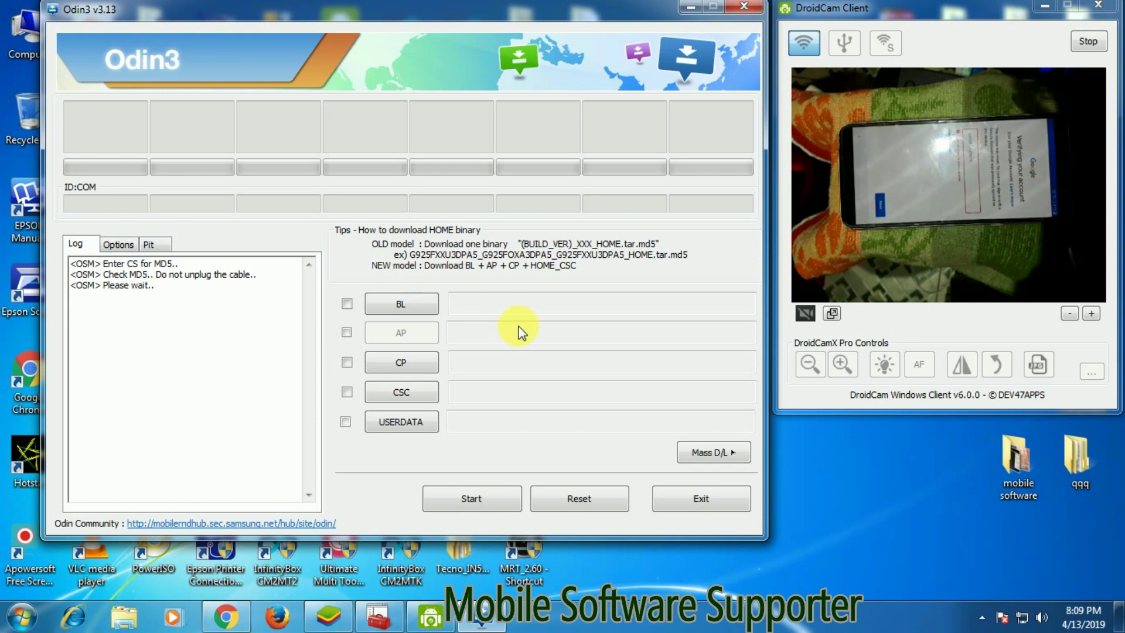
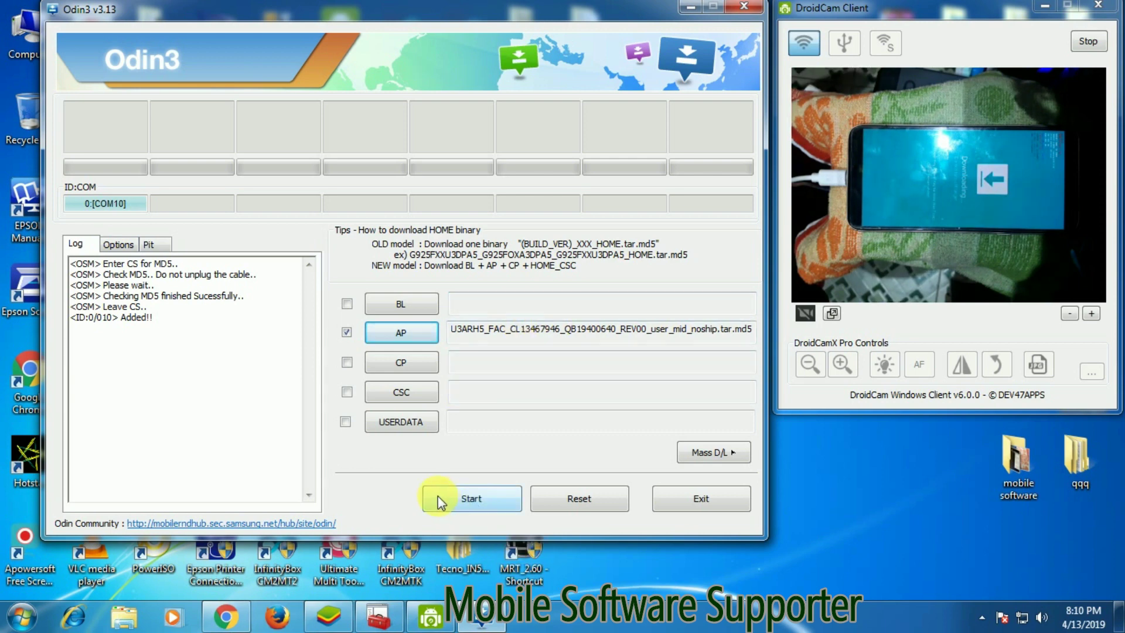
{"action": "left_click", "coordinate": [473, 500]}
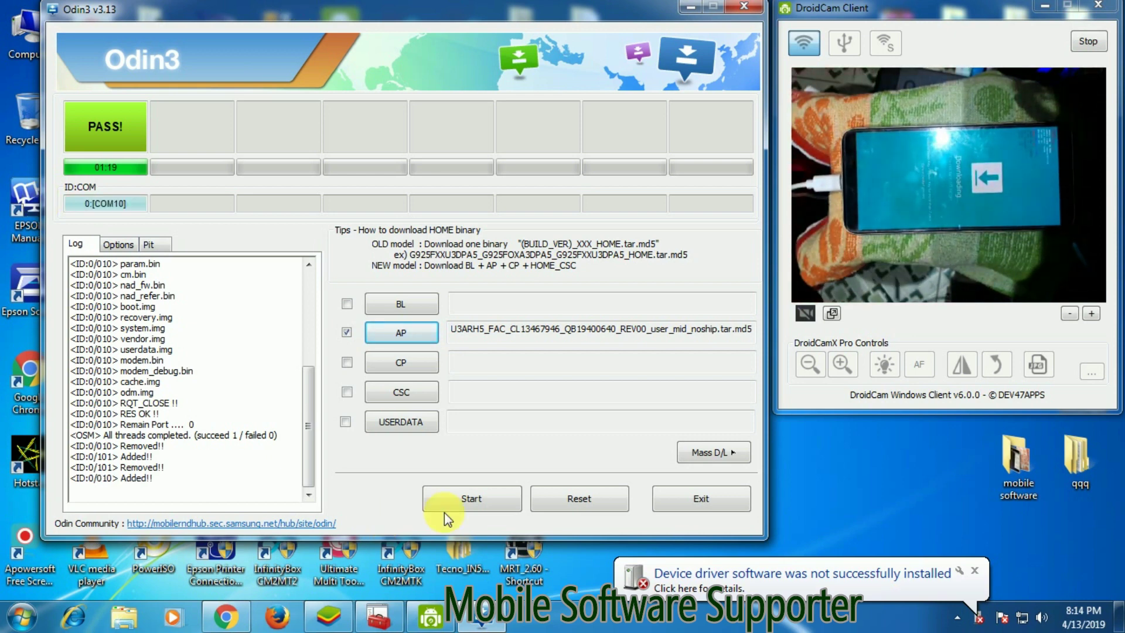
Replace the AP file with AP_J600GDXU3ARI7 from D:\FLASH FILE\SAMSUNG\OK J600G\OK J600GDXU3ARI7_ODM3ARJ1.
{"action": "left_click", "coordinate": [402, 333]}
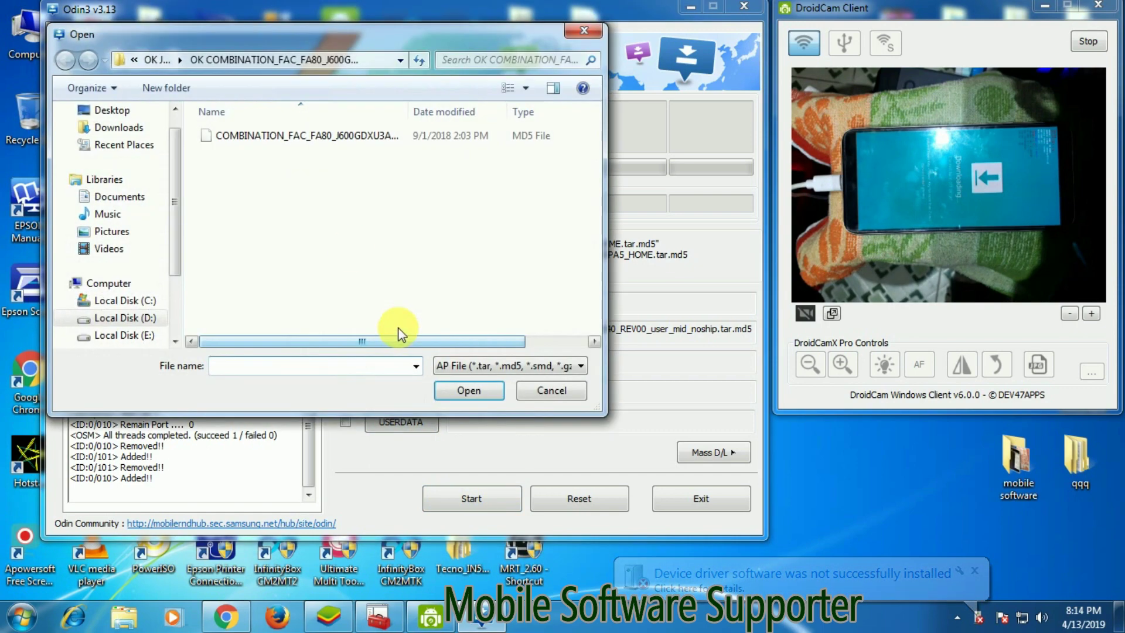
{"action": "scroll", "coordinate": [170, 167], "scroll_direction": "up", "scroll_amount": 2}
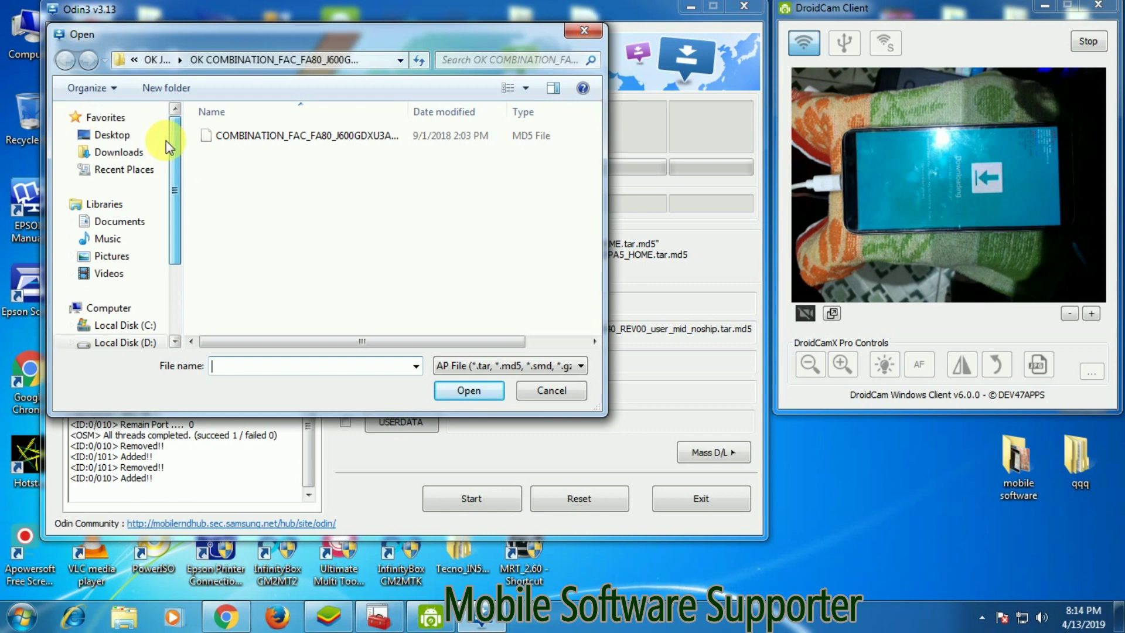
{"action": "left_click", "coordinate": [127, 142]}
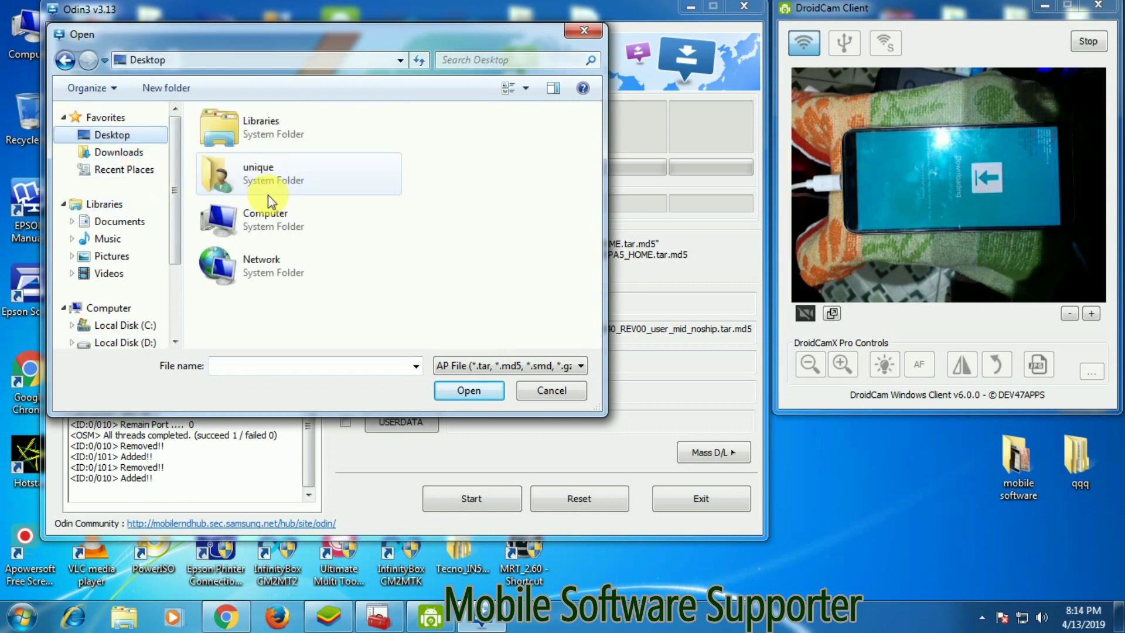
{"action": "double_click", "coordinate": [271, 218]}
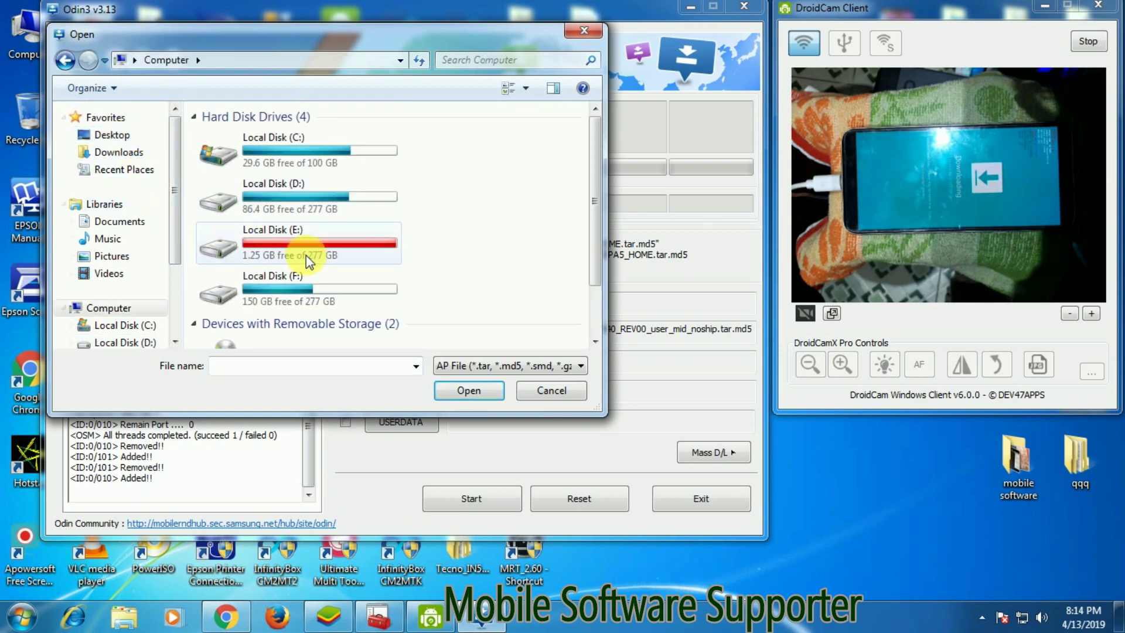
{"action": "double_click", "coordinate": [293, 197]}
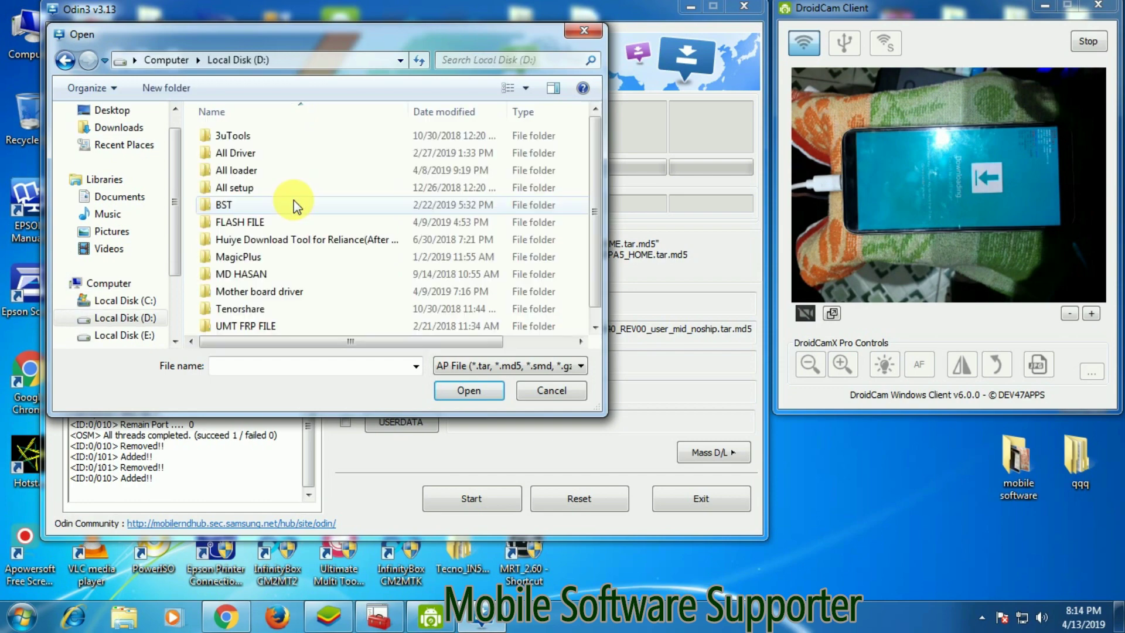
{"action": "double_click", "coordinate": [249, 222]}
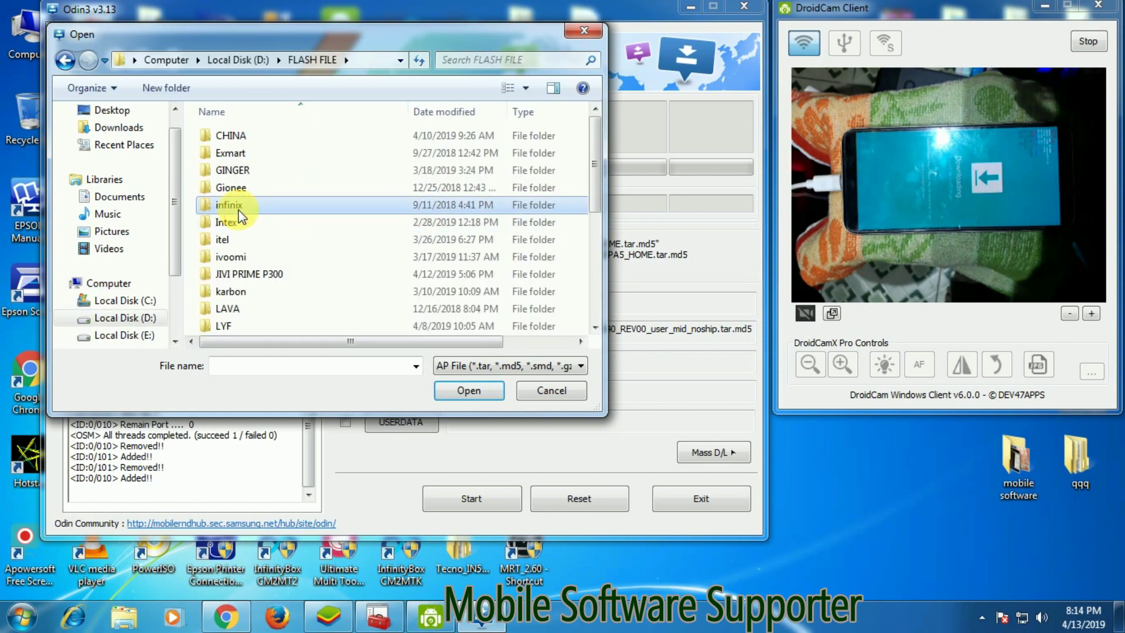
{"action": "key", "text": "s"}
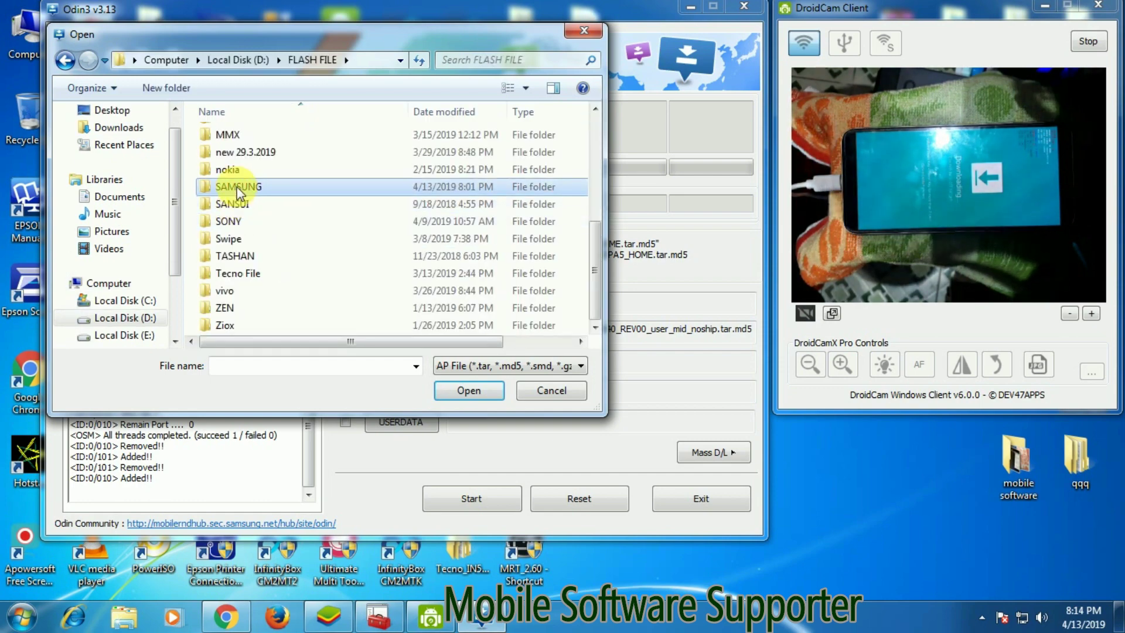
{"action": "double_click", "coordinate": [236, 187]}
{"action": "double_click", "coordinate": [237, 206]}
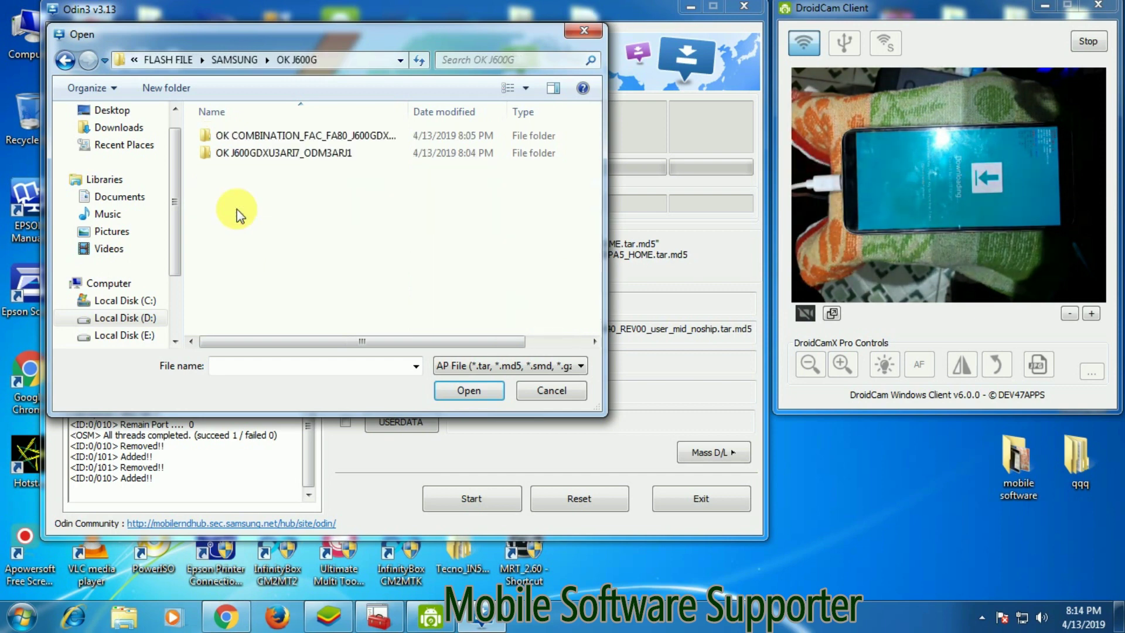
{"action": "double_click", "coordinate": [244, 137]}
{"action": "left_click", "coordinate": [70, 68]}
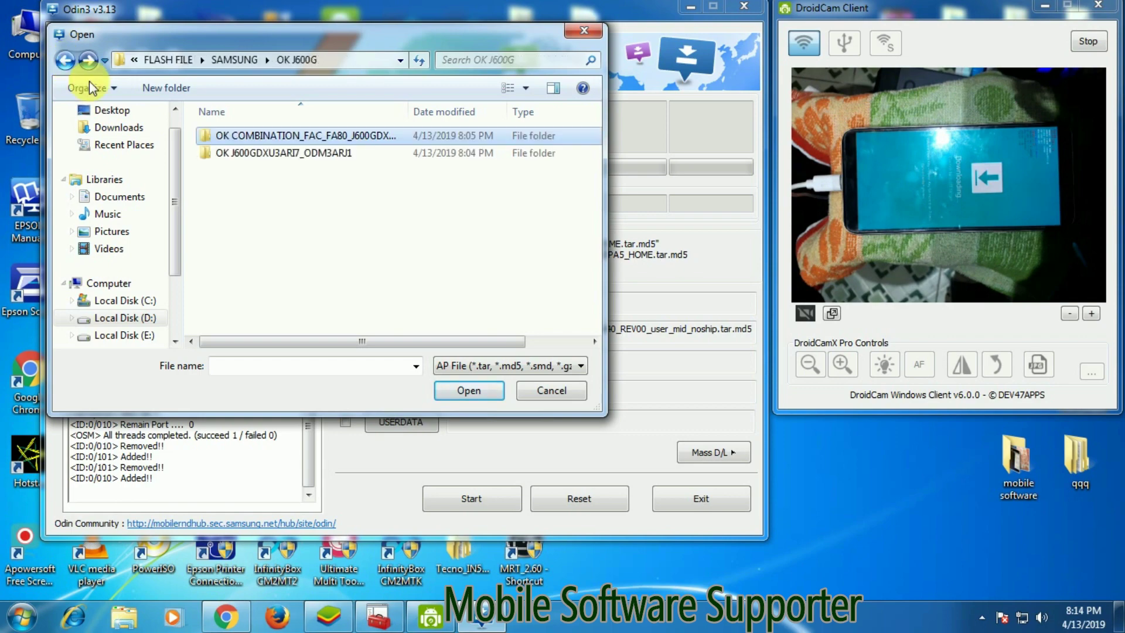
{"action": "double_click", "coordinate": [234, 156]}
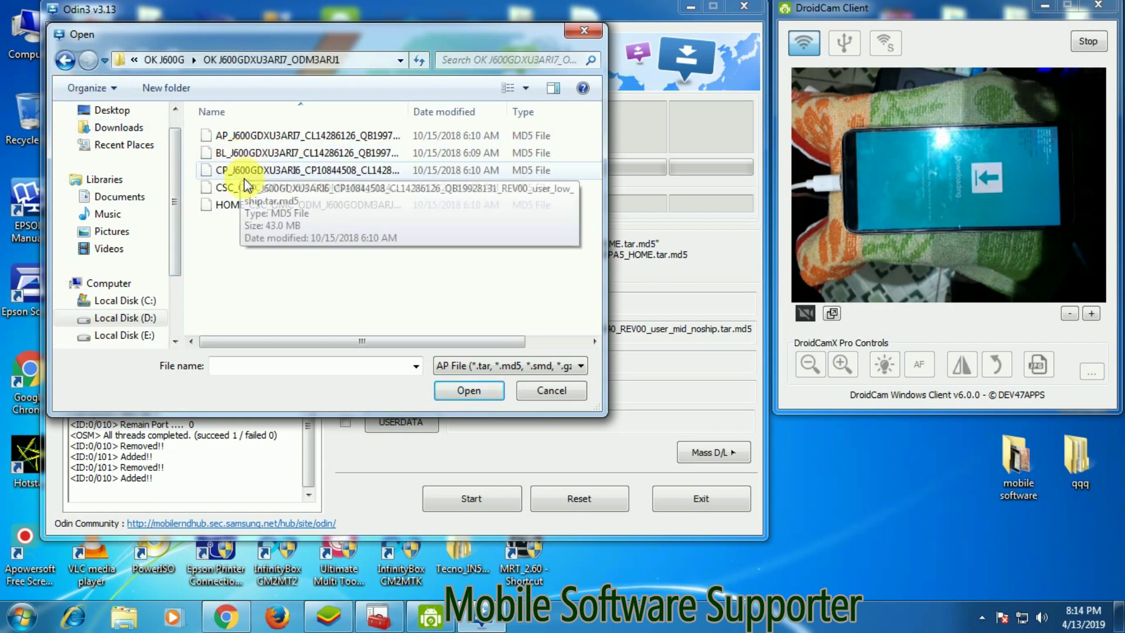
{"action": "double_click", "coordinate": [236, 136]}
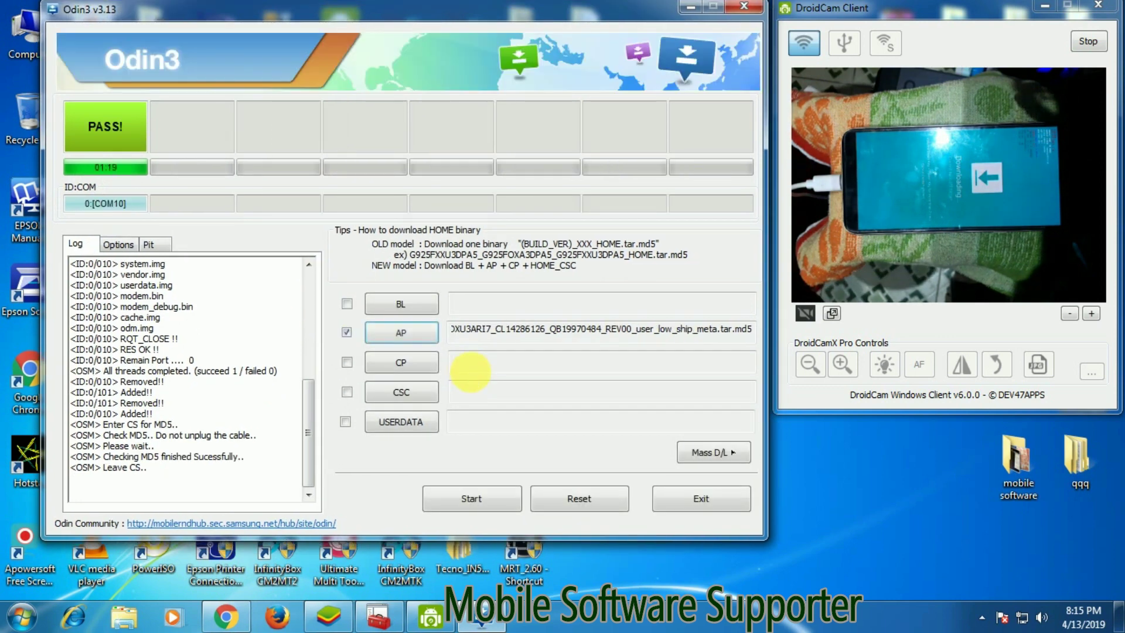
Load the BL_J600GDXU3ARI7 file into the BL slot and the CP_J600GDXU3ARI6 file into the CP slot.
{"action": "left_click", "coordinate": [396, 305]}
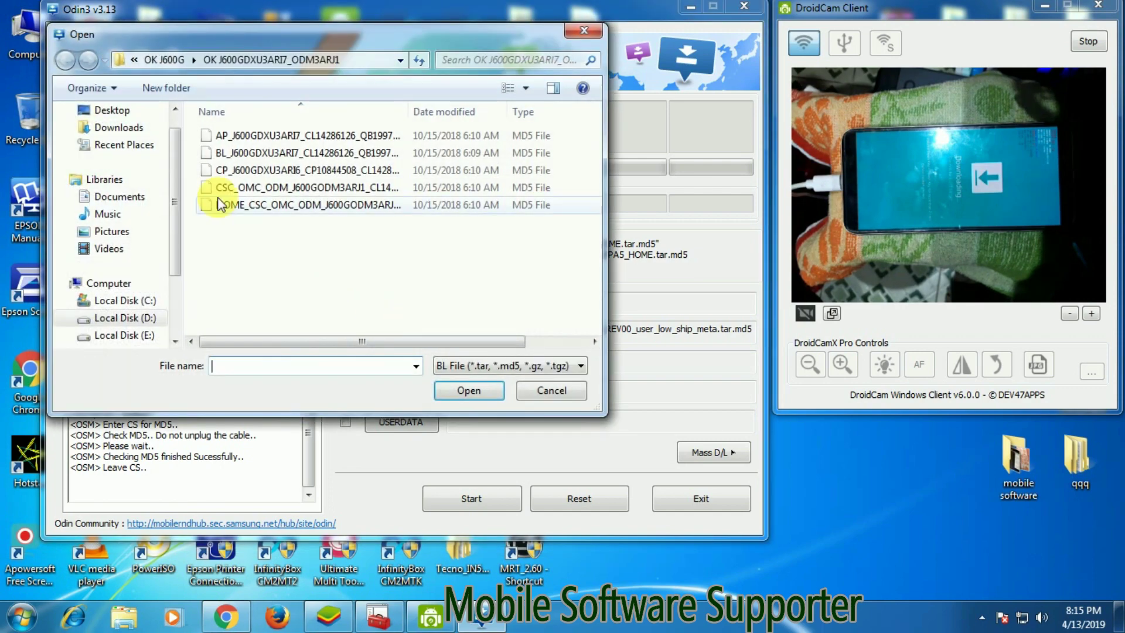
{"action": "double_click", "coordinate": [237, 153]}
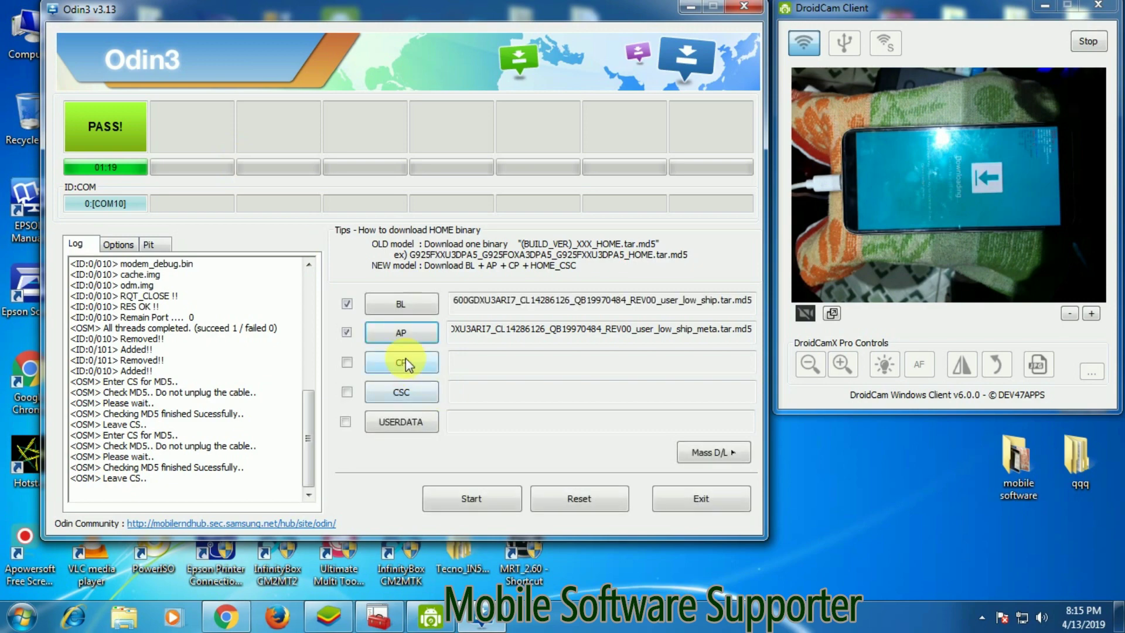
{"action": "left_click", "coordinate": [406, 360]}
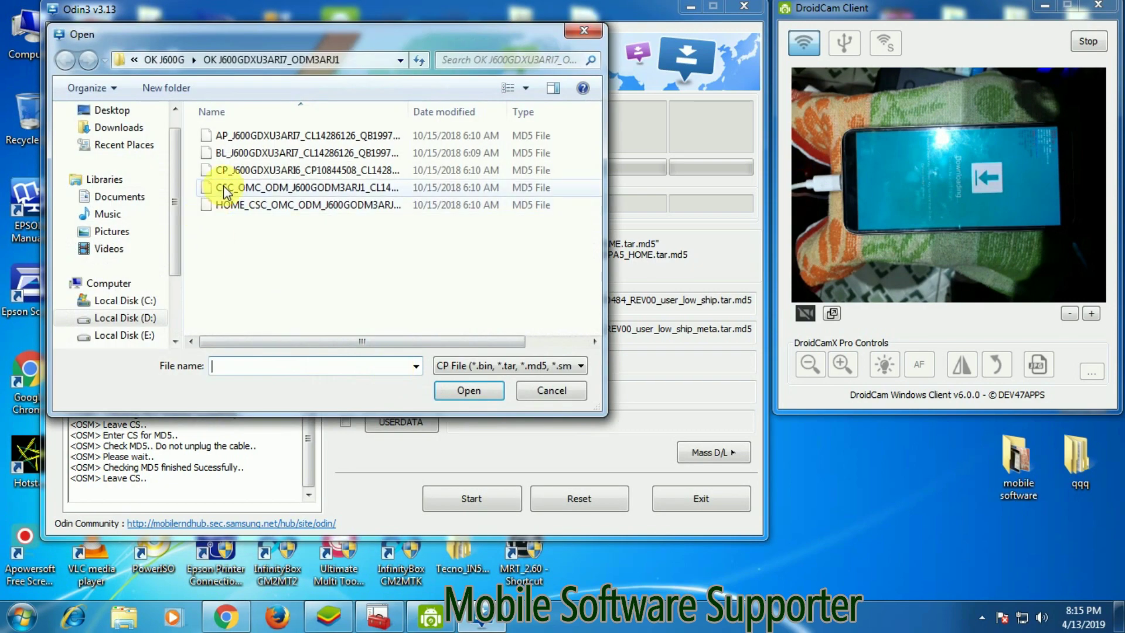
{"action": "double_click", "coordinate": [231, 172]}
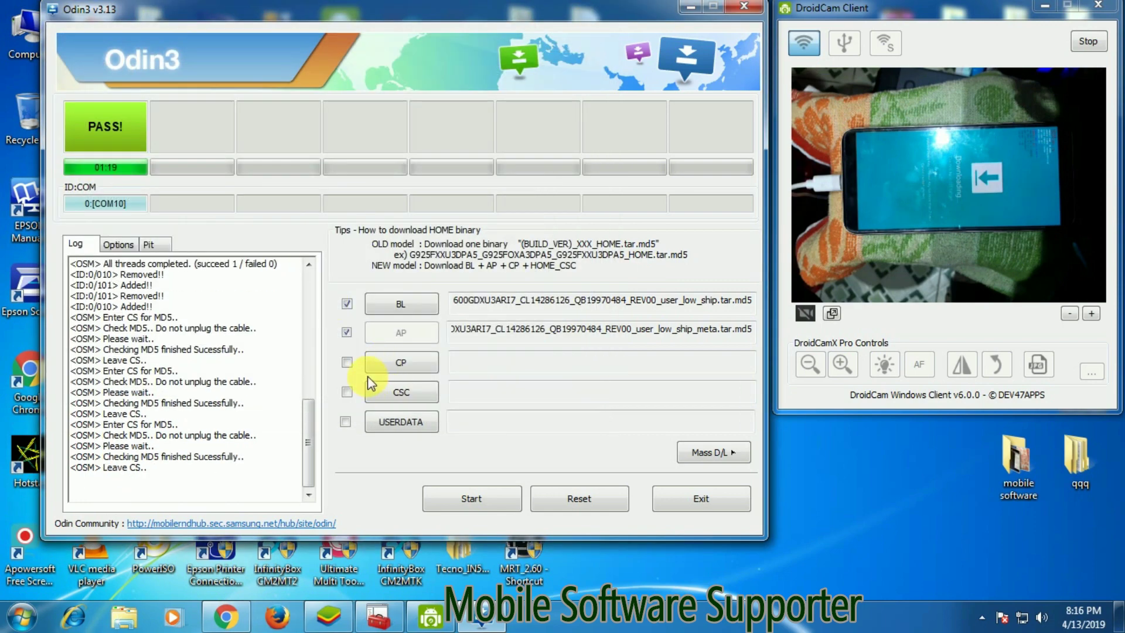
Load the CSC_OMC_ODM_J600GODM3ARJ1 file into the CSC slot and start flashing the four-file stock firmware.
{"action": "left_click", "coordinate": [402, 393]}
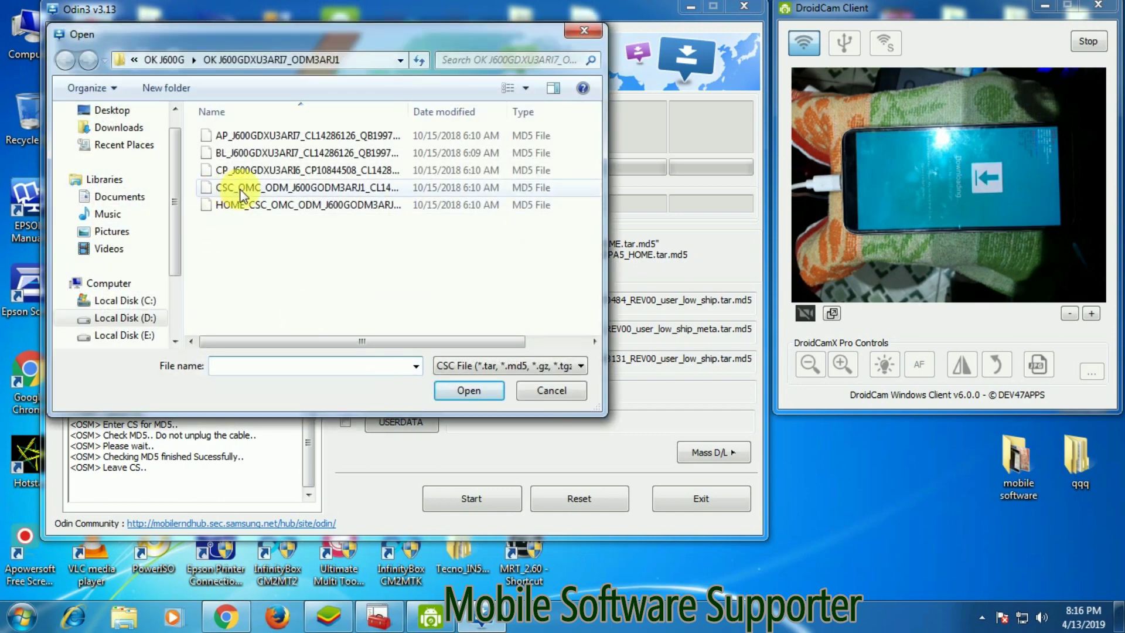
{"action": "double_click", "coordinate": [221, 193]}
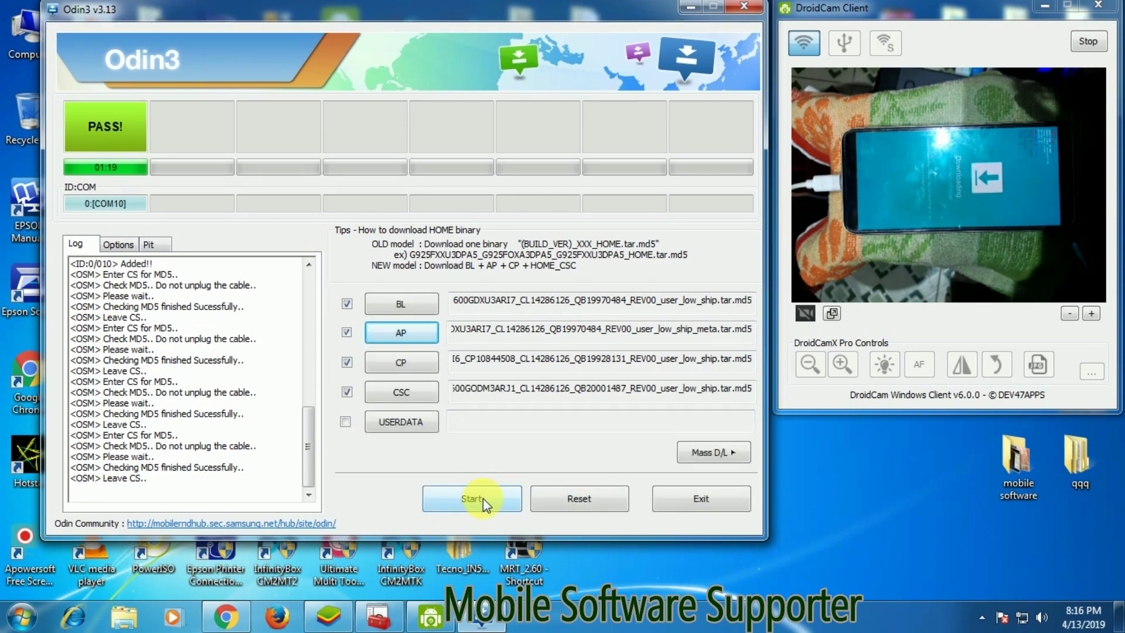
{"action": "left_click", "coordinate": [464, 500]}
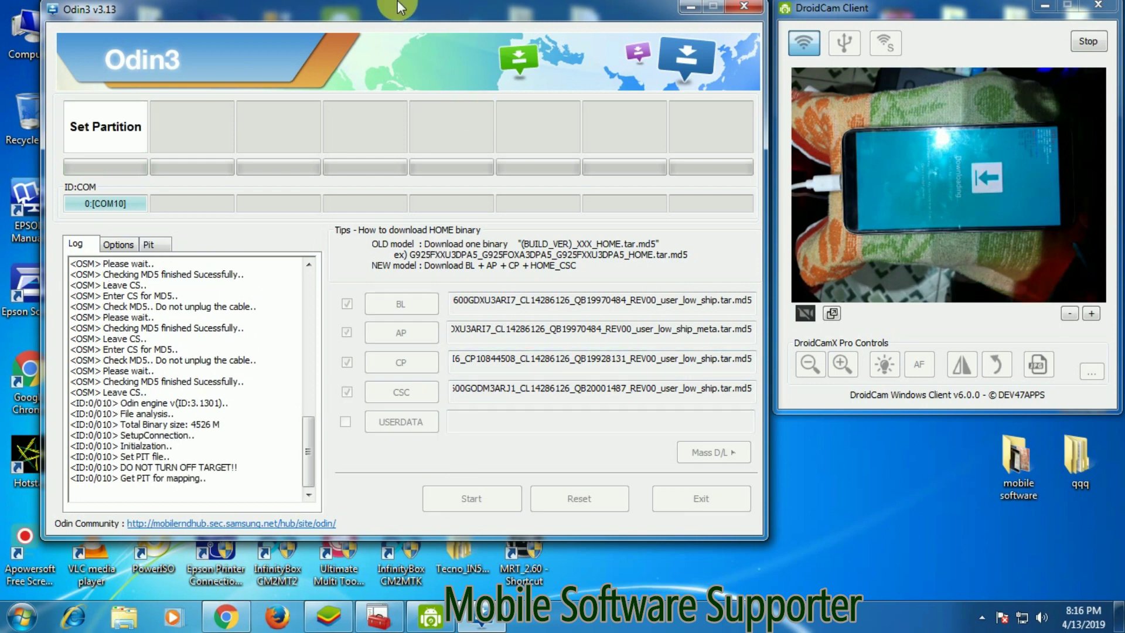